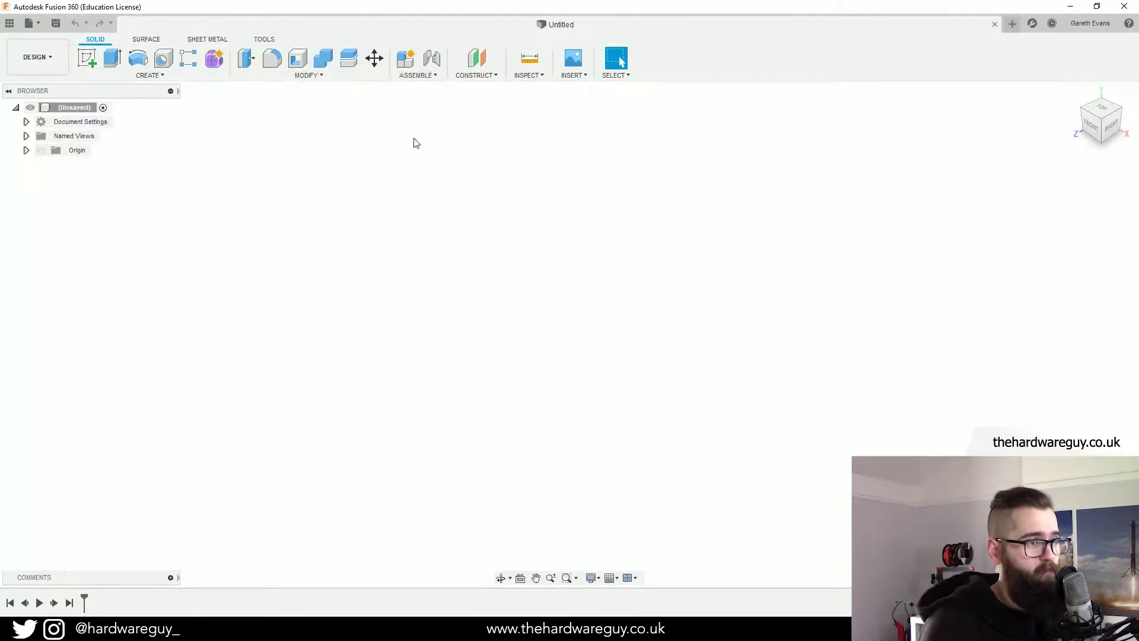
Open the McMaster-Carr component catalogue at the Screws & Bolts category, then enlarge and reposition its window
left_click(576, 78)
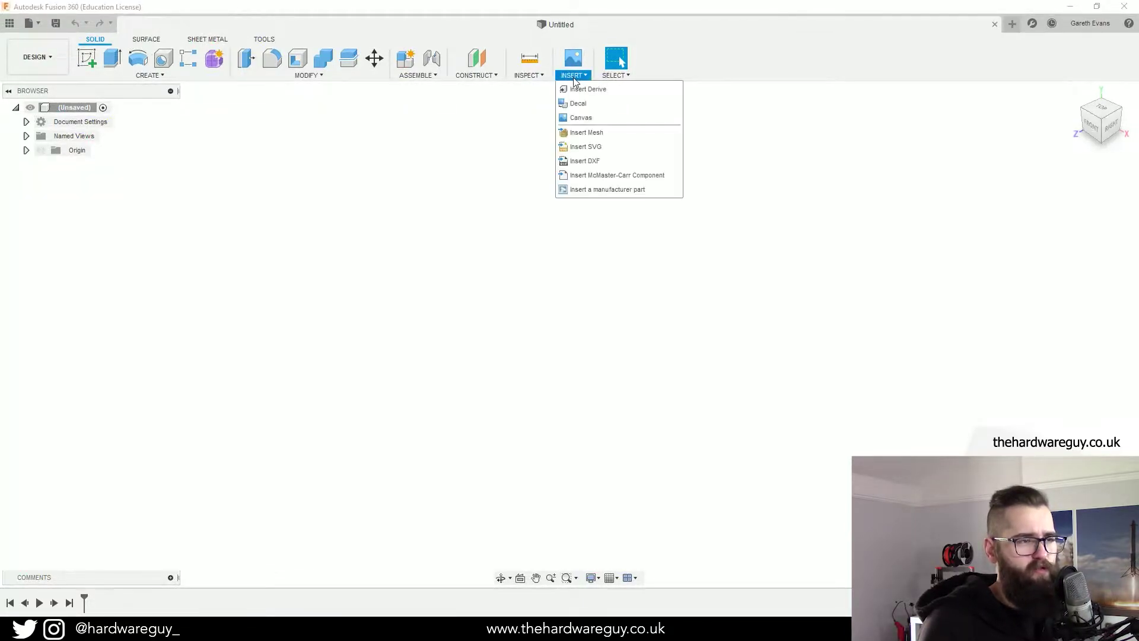
left_click(608, 175)
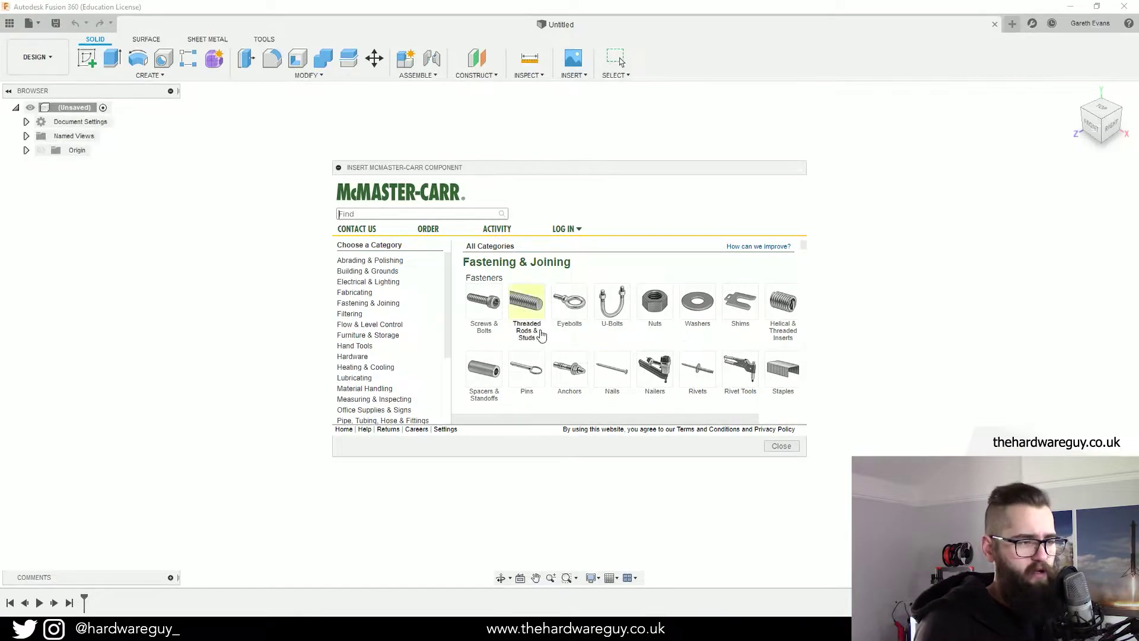
left_click(494, 310)
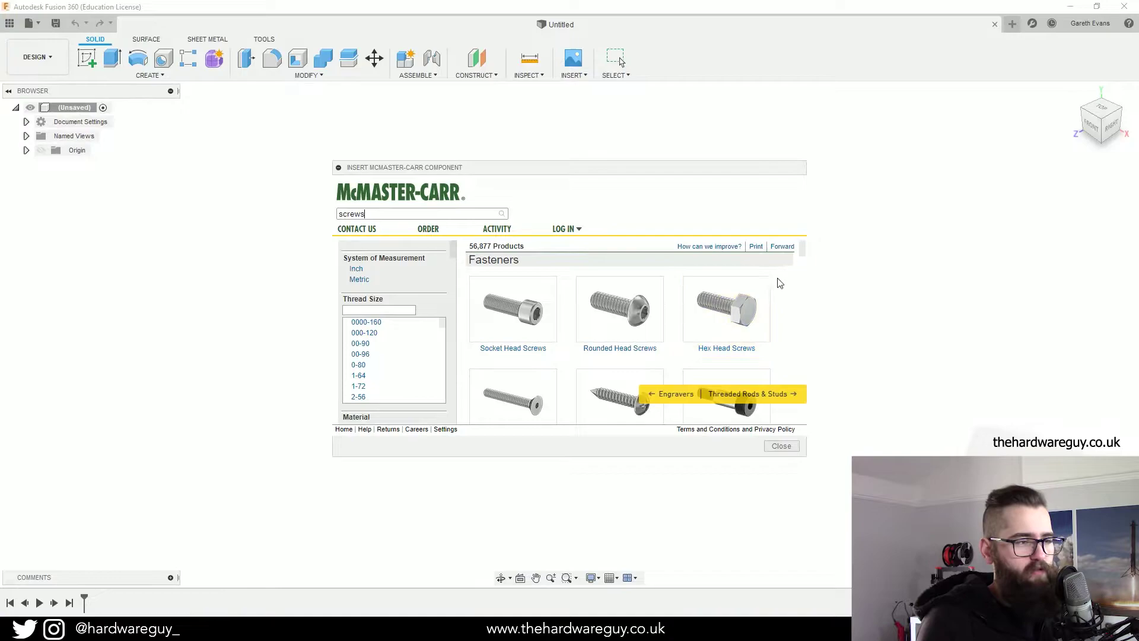
scroll(803, 272, "down", 3)
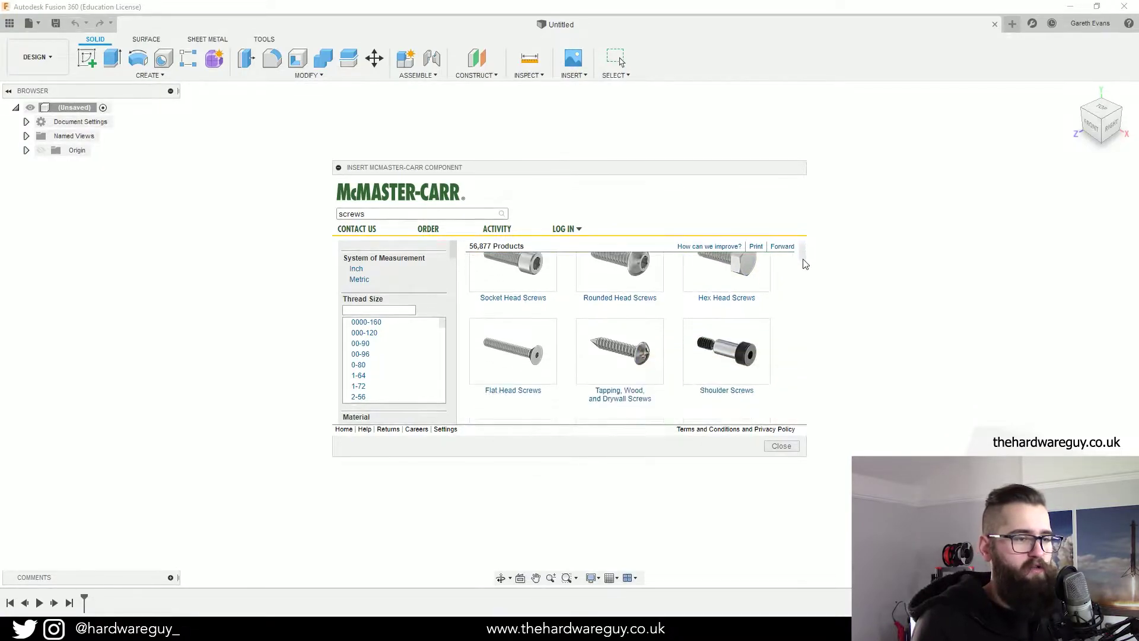
scroll(803, 356, "up", 3)
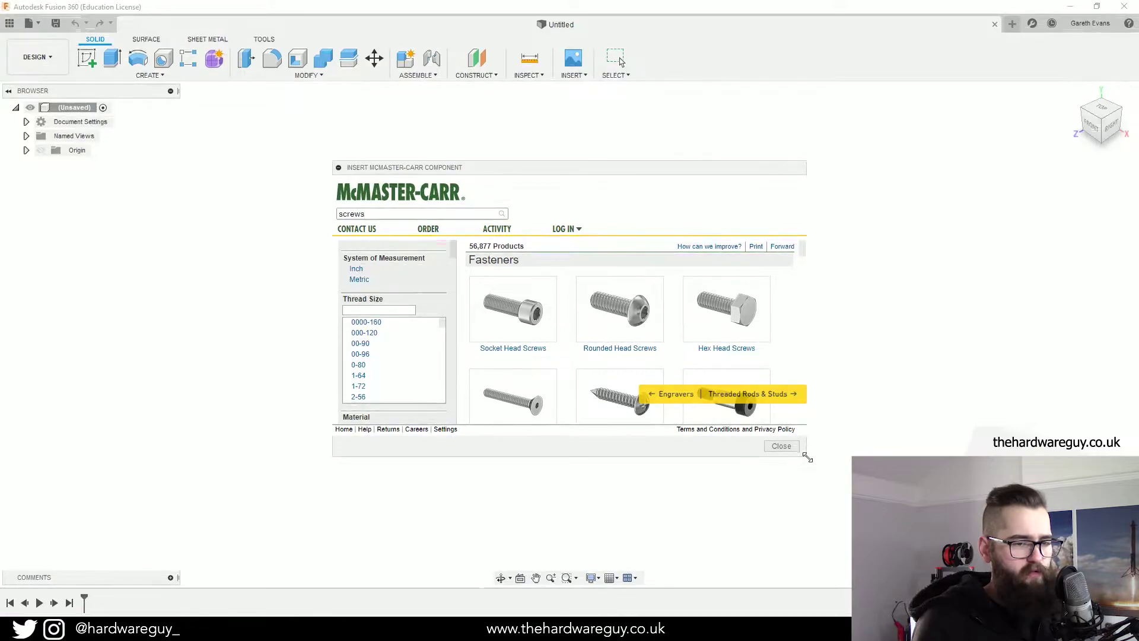
left_click_drag(808, 457, 936, 553)
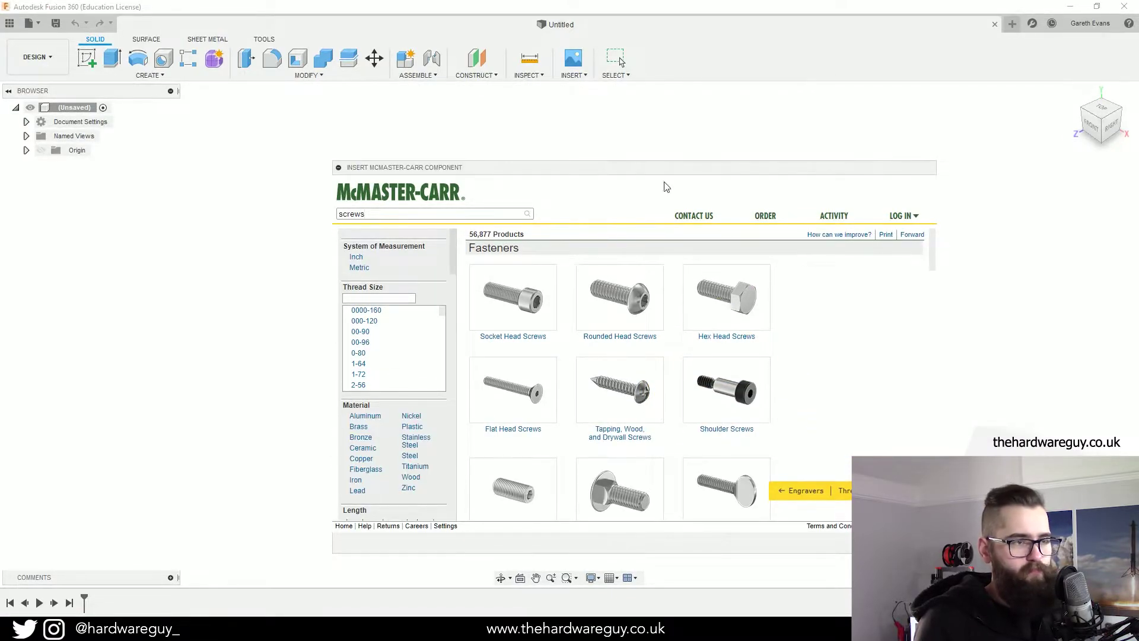
left_click_drag(653, 170, 574, 123)
Filter the screws to the Flat head type with the Phillips drive style
scroll(311, 346, "down", 1)
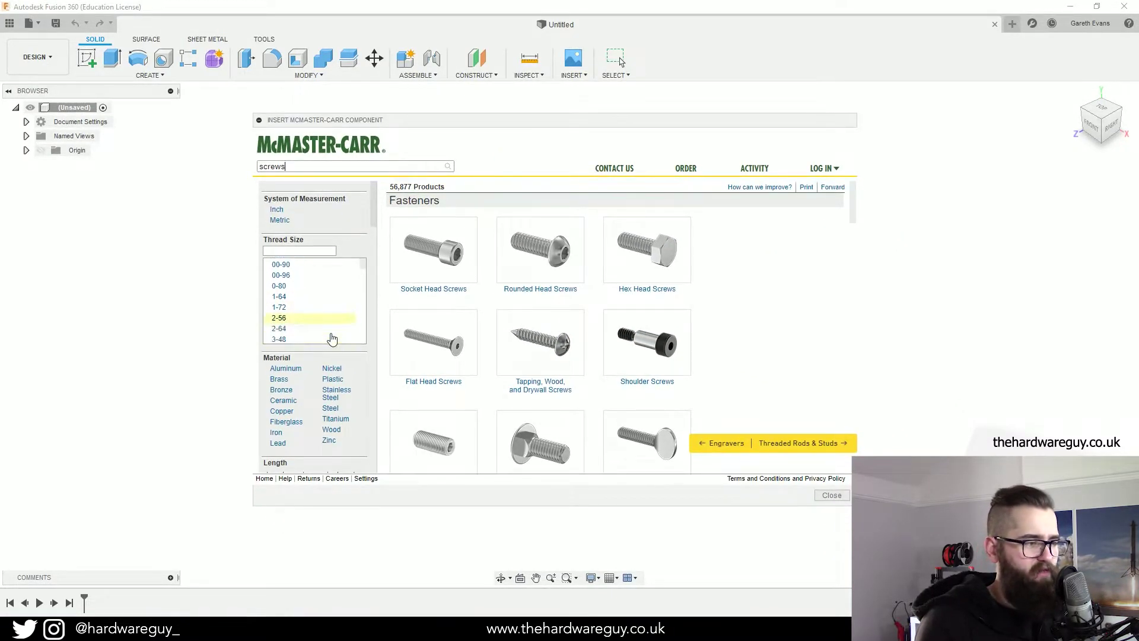
scroll(338, 388, "down", 1)
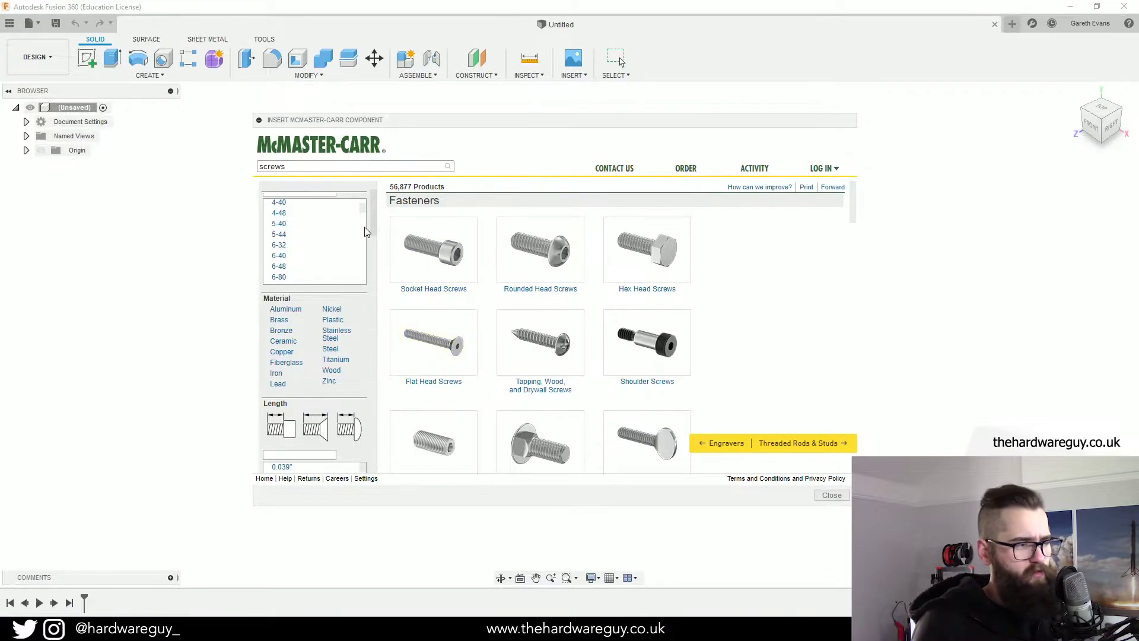
scroll(372, 229, "down", 5)
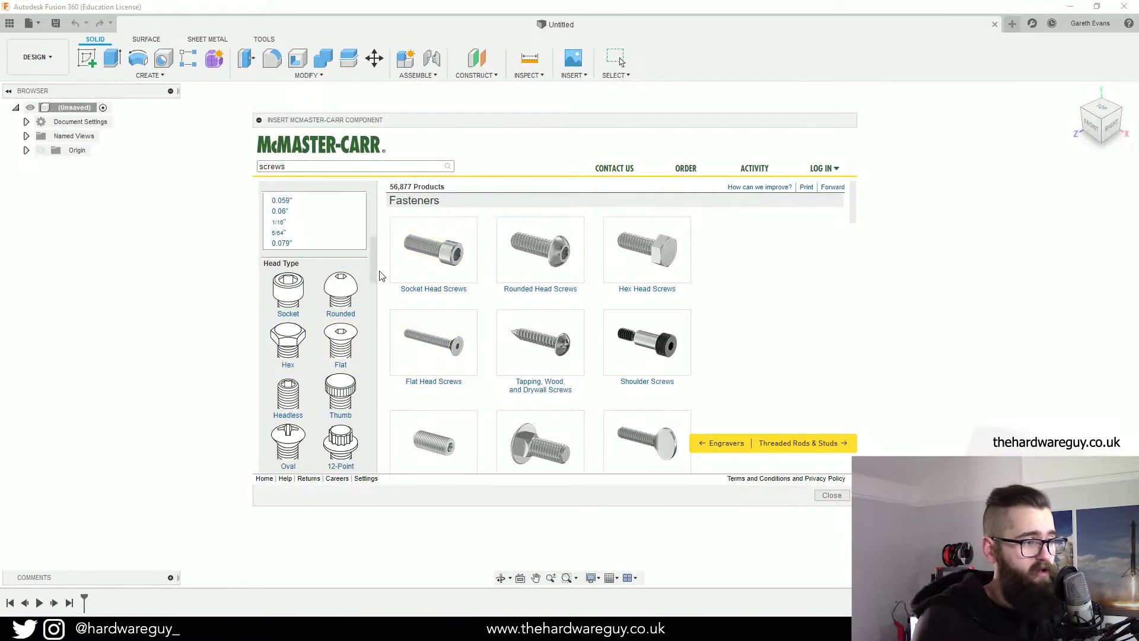
scroll(373, 275, "down", 3)
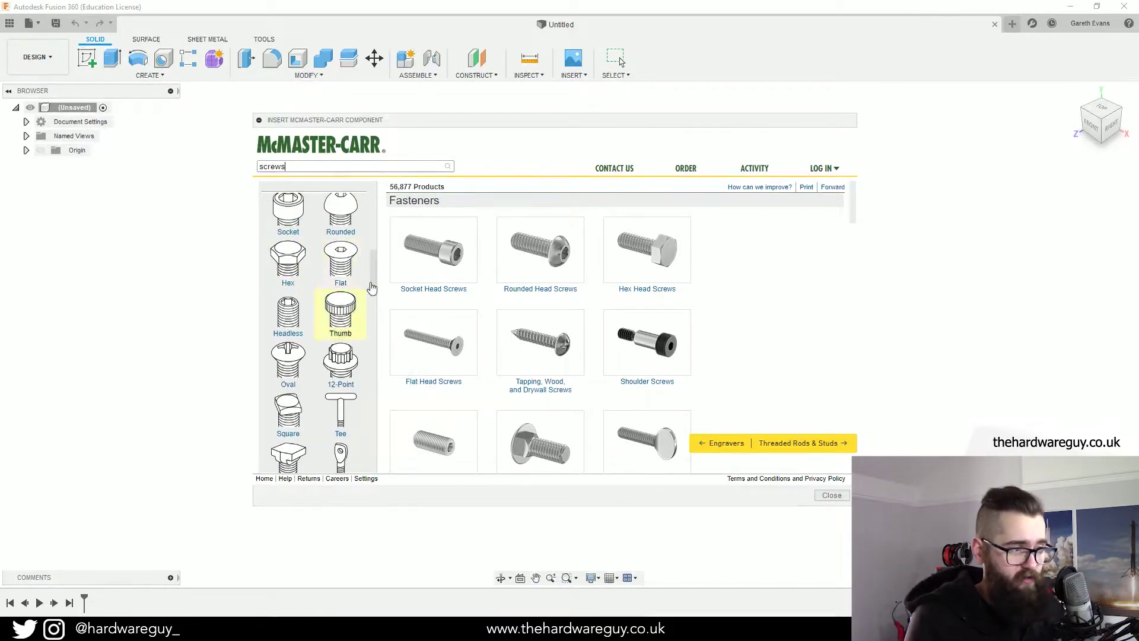
left_click(346, 267)
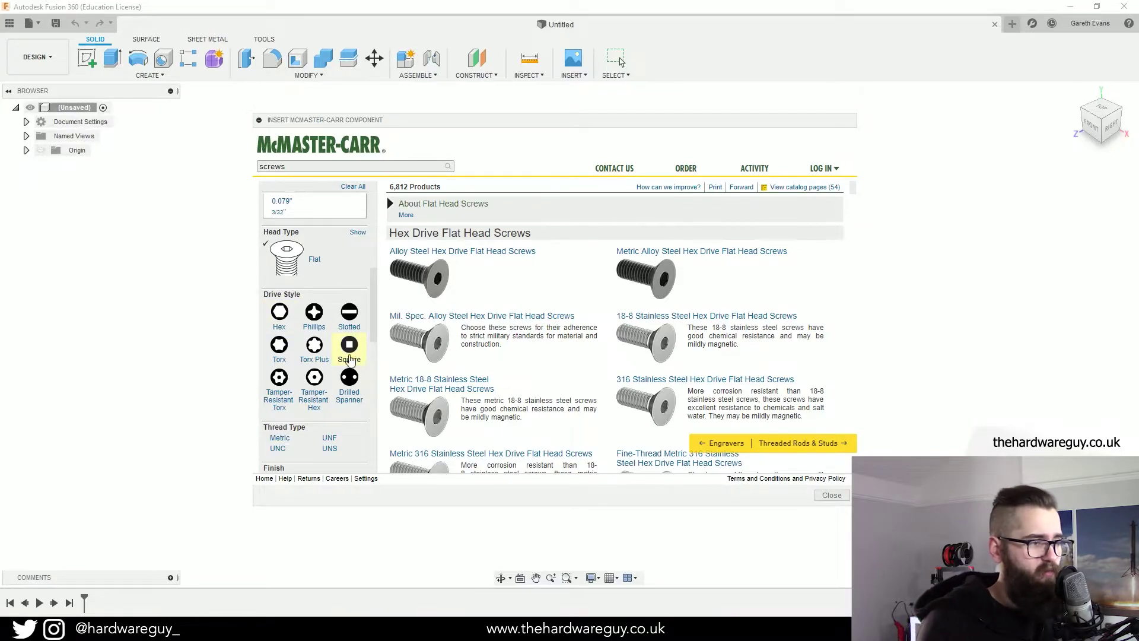
left_click(314, 320)
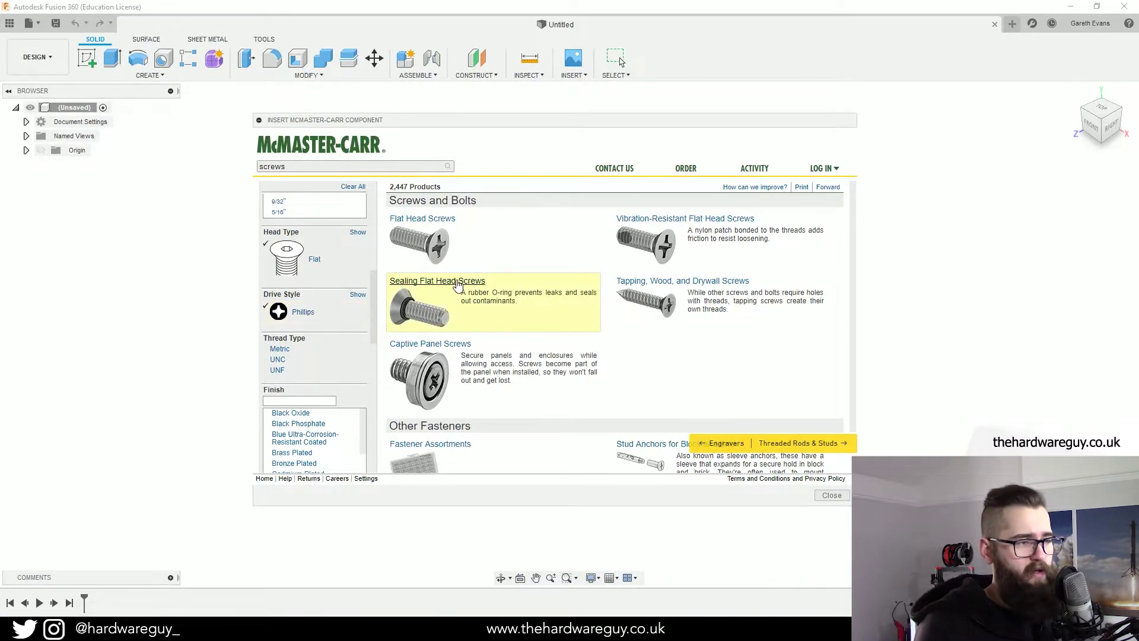
Open the 18-8 Stainless Steel Phillips Flat Head Screws listing under Flat Head Screws and review its 0-80 part table
left_click(423, 230)
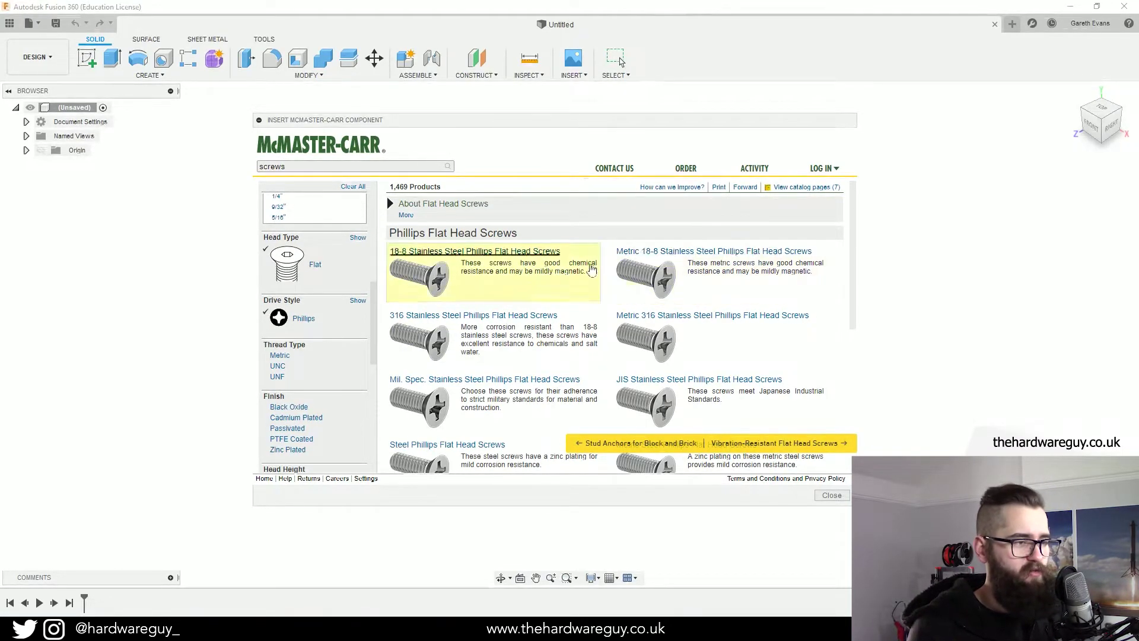
left_click(501, 260)
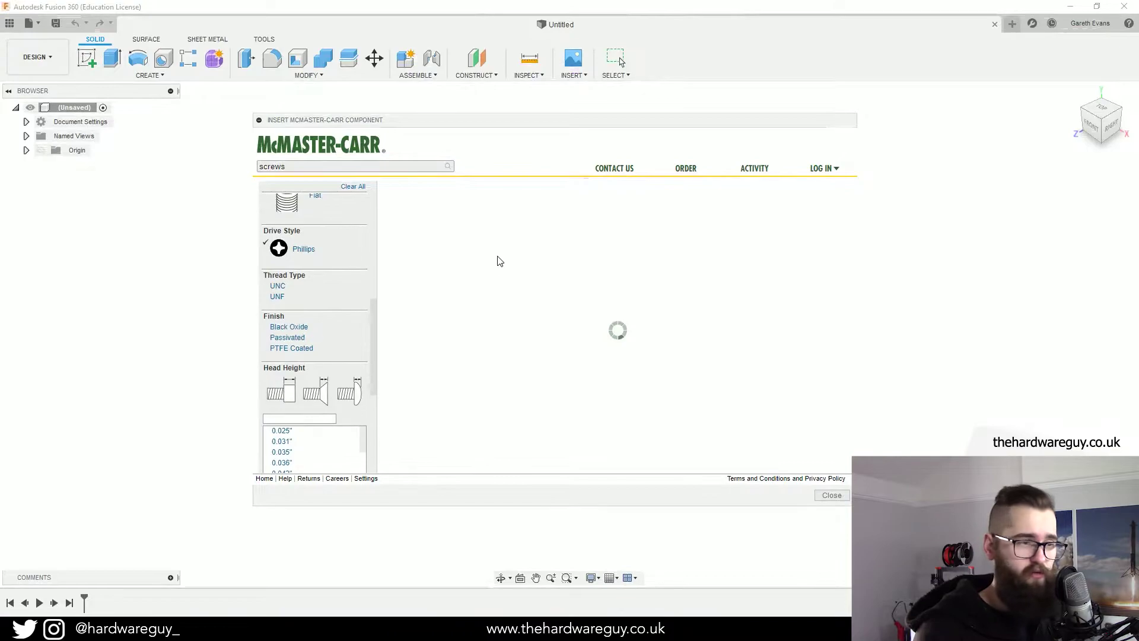
scroll(593, 273, "down", 2)
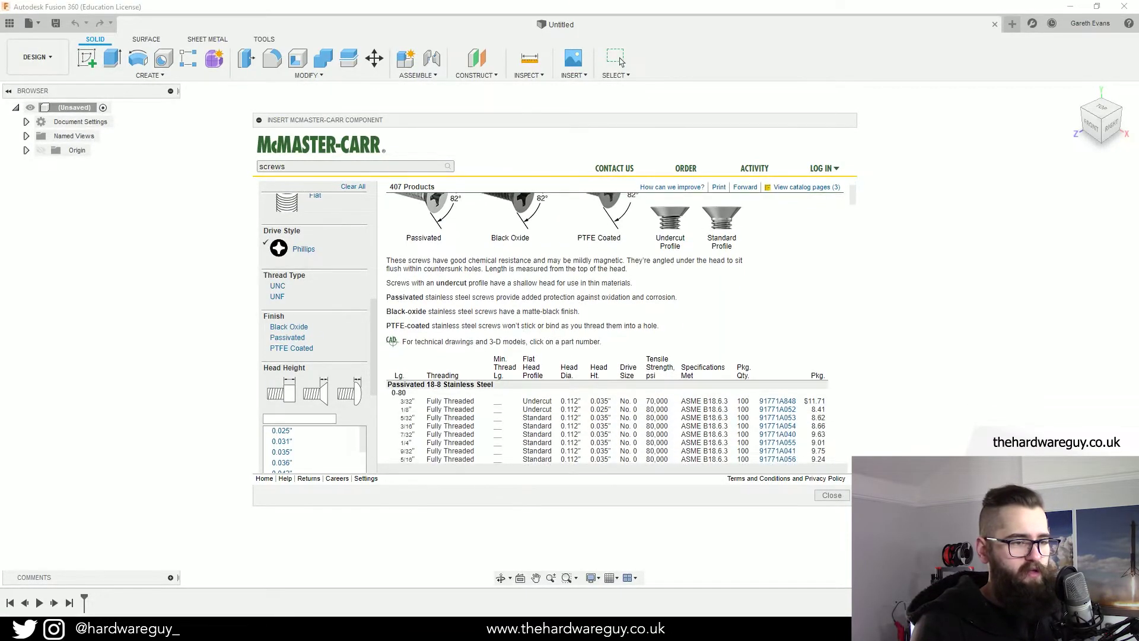
scroll(445, 271, "up", 2)
mouse_move(446, 271)
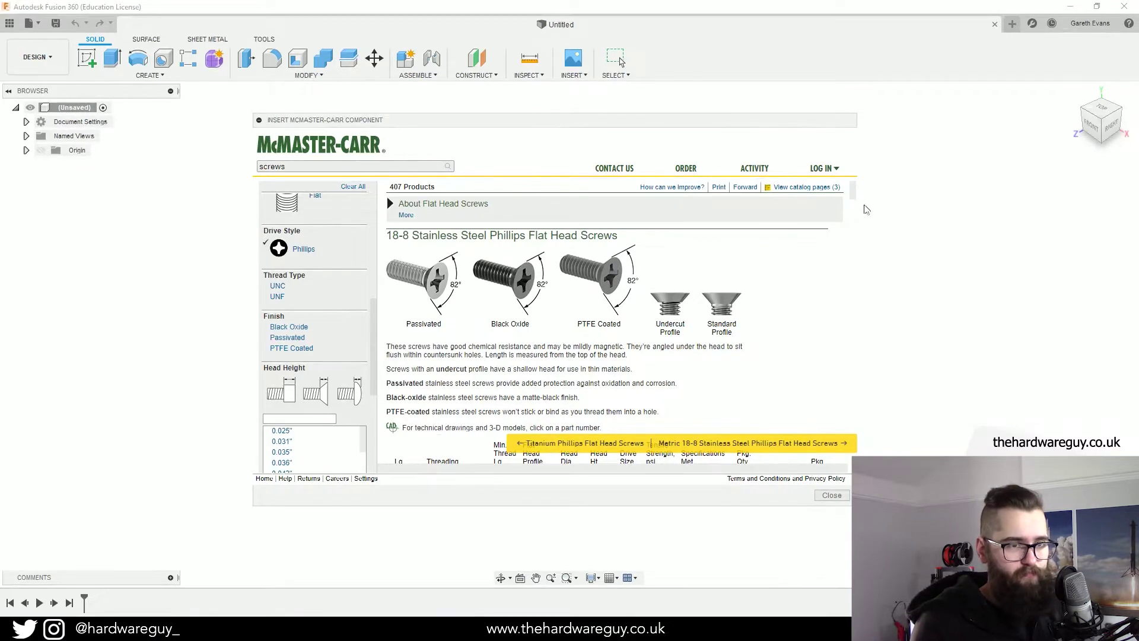
scroll(853, 196, "down", 4)
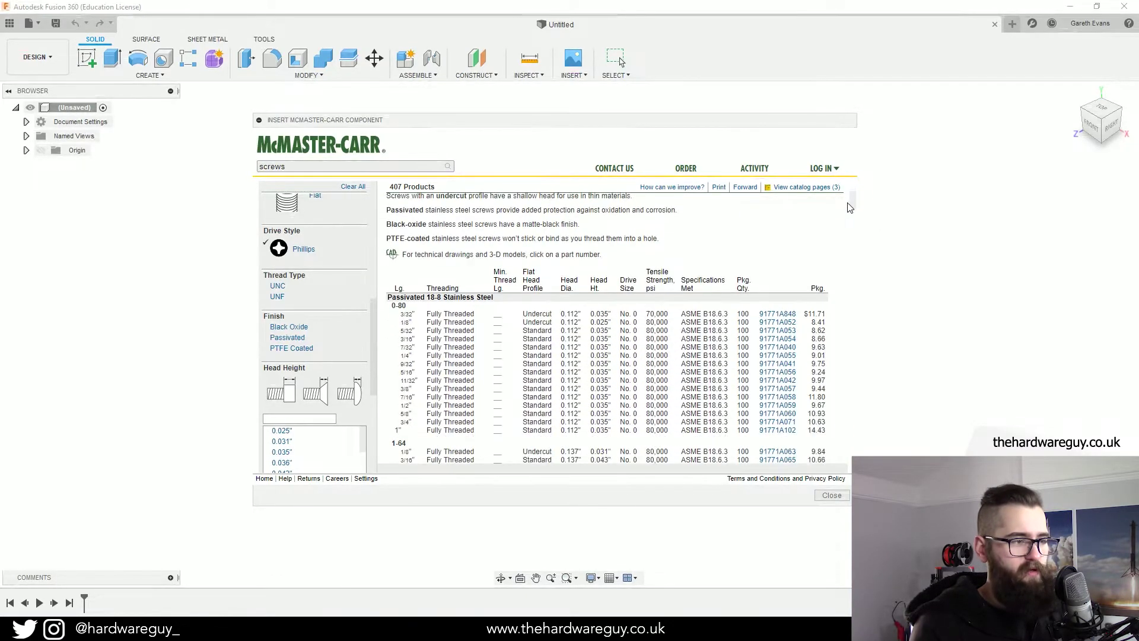
scroll(529, 324, "down", 2)
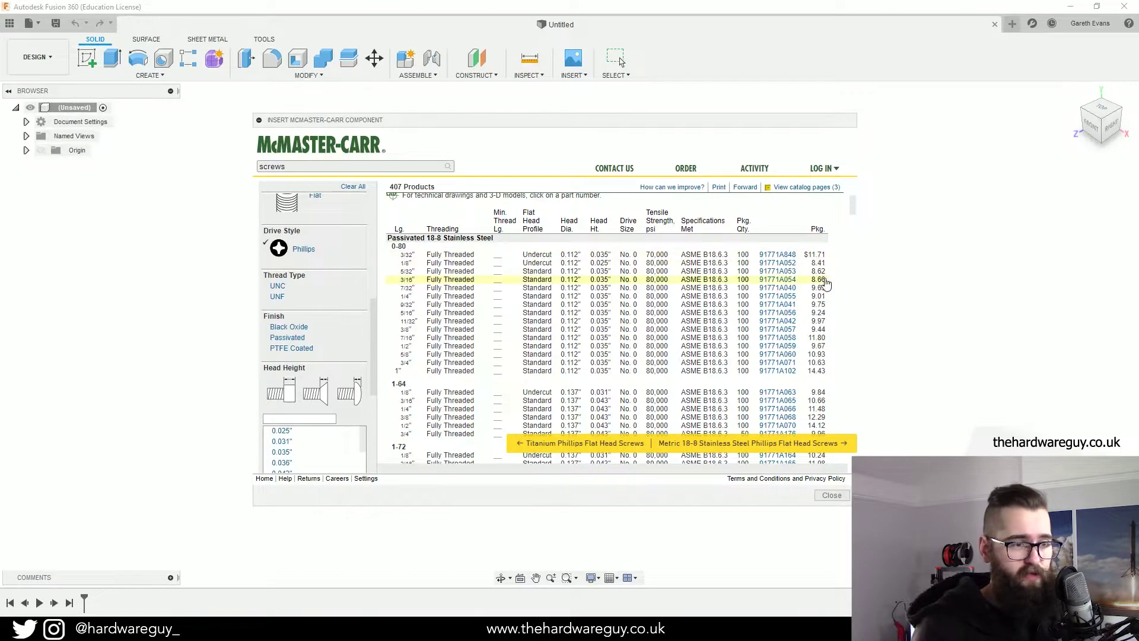
scroll(713, 224, "down", 2)
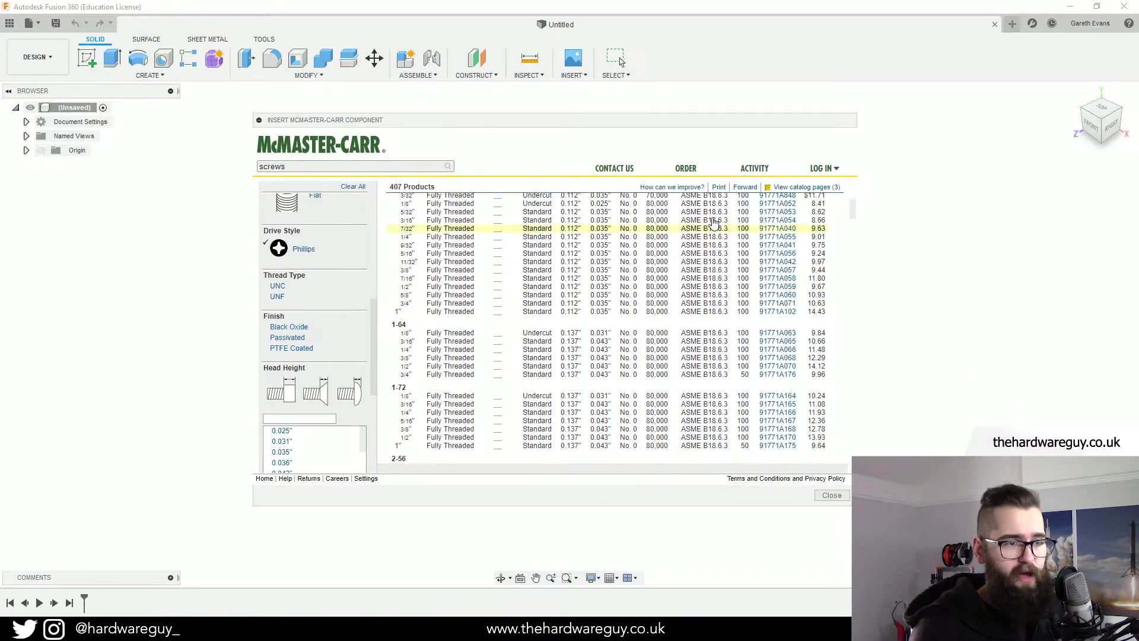
scroll(713, 225, "up", 2)
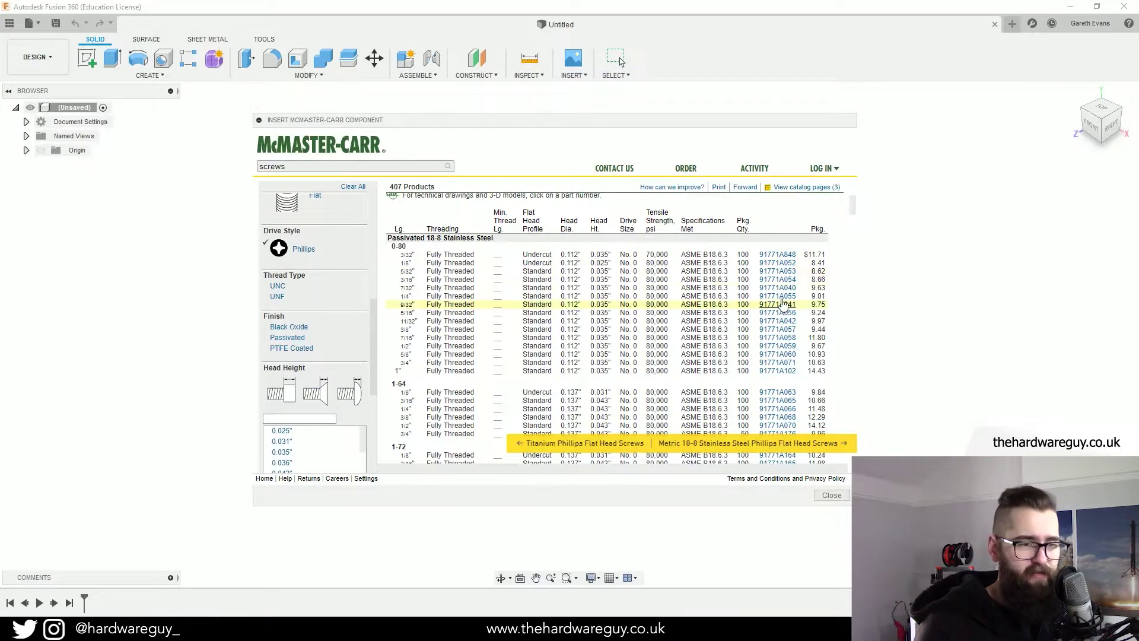
Insert the passivated 0-80, 3/16" long screw 91771A054 from its product detail page as a 3-D STEP model, leaving its position unchanged
left_click(777, 282)
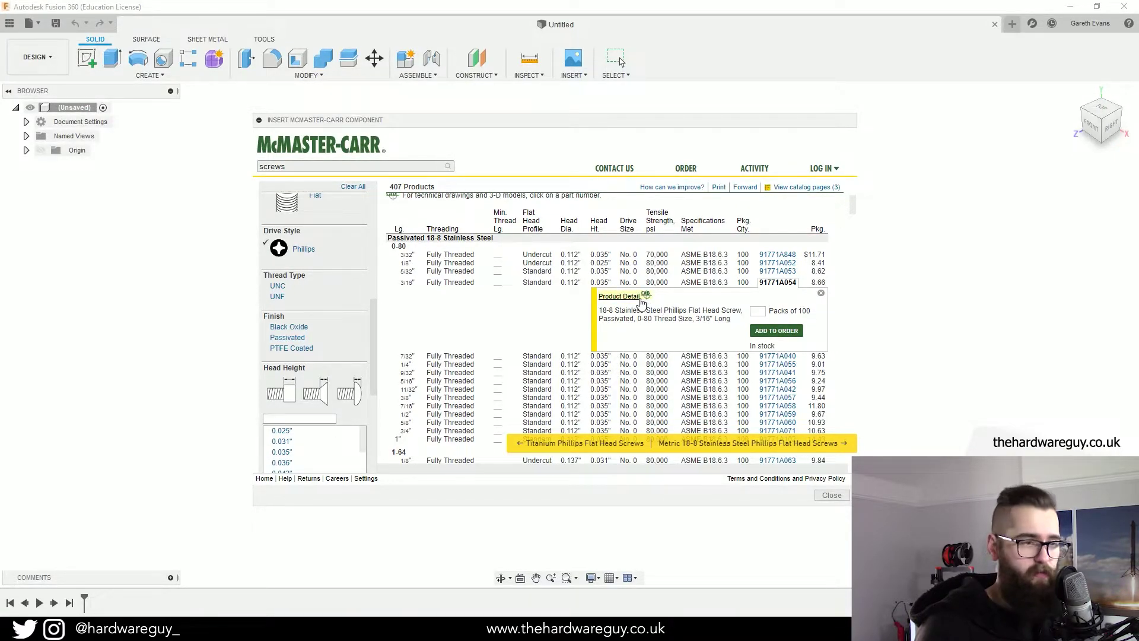
left_click(618, 296)
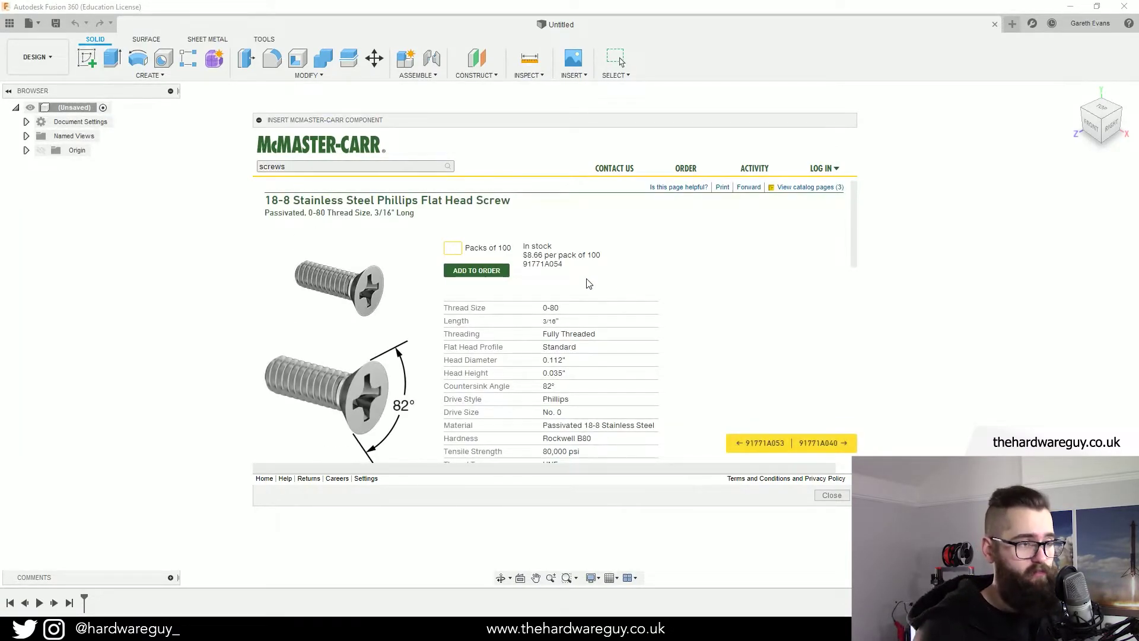
scroll(667, 297, "down", 10)
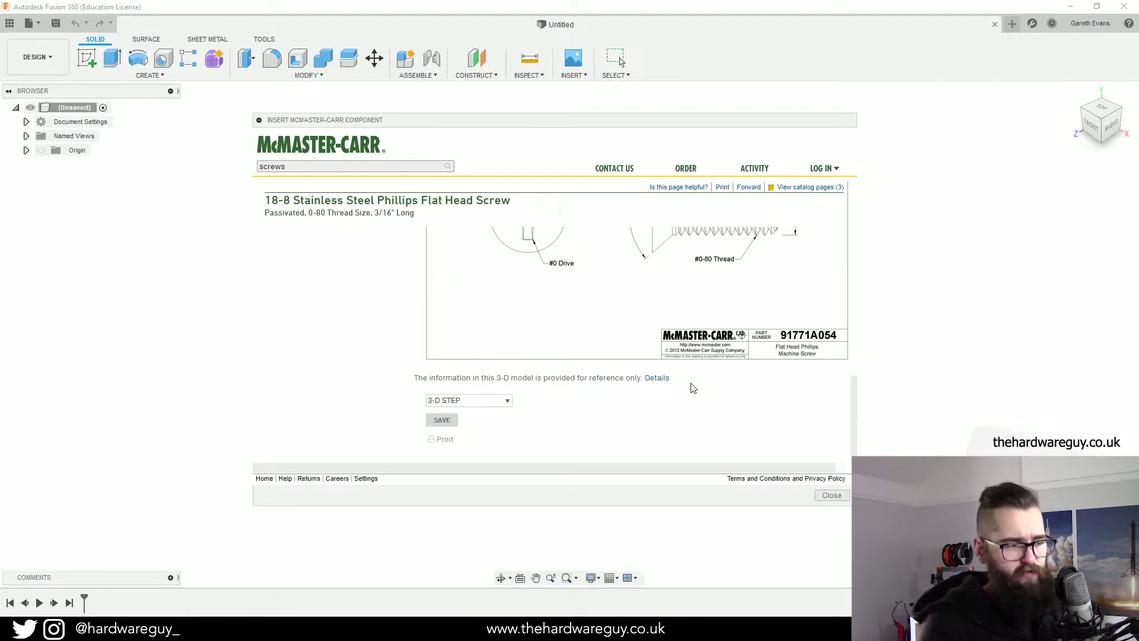
left_click(504, 401)
scroll(551, 402, "down", 2)
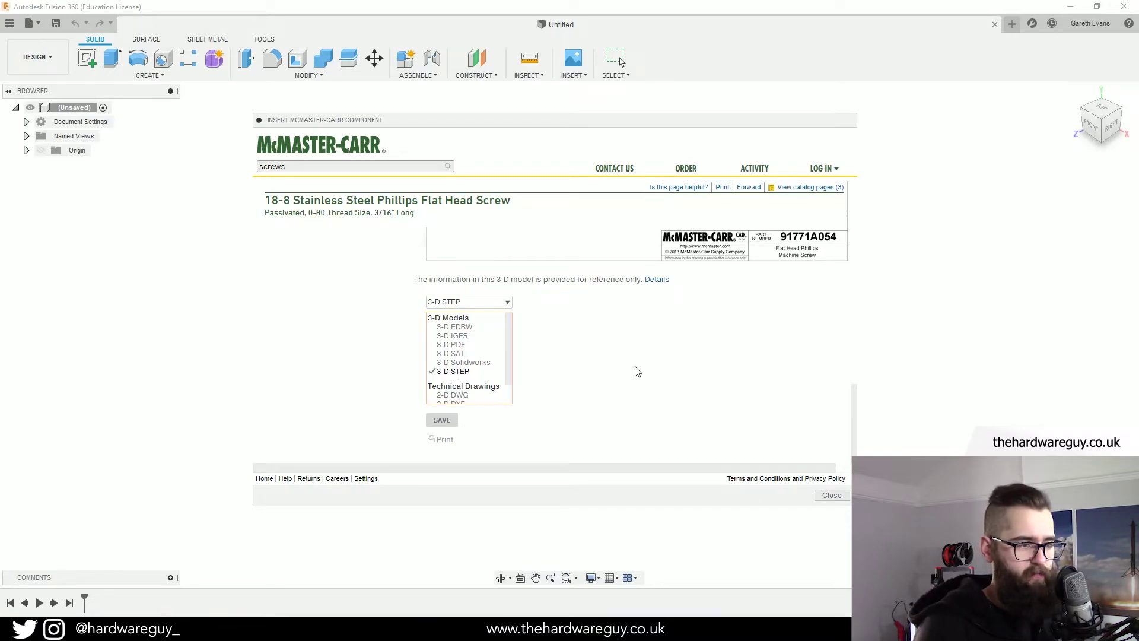
left_click(453, 421)
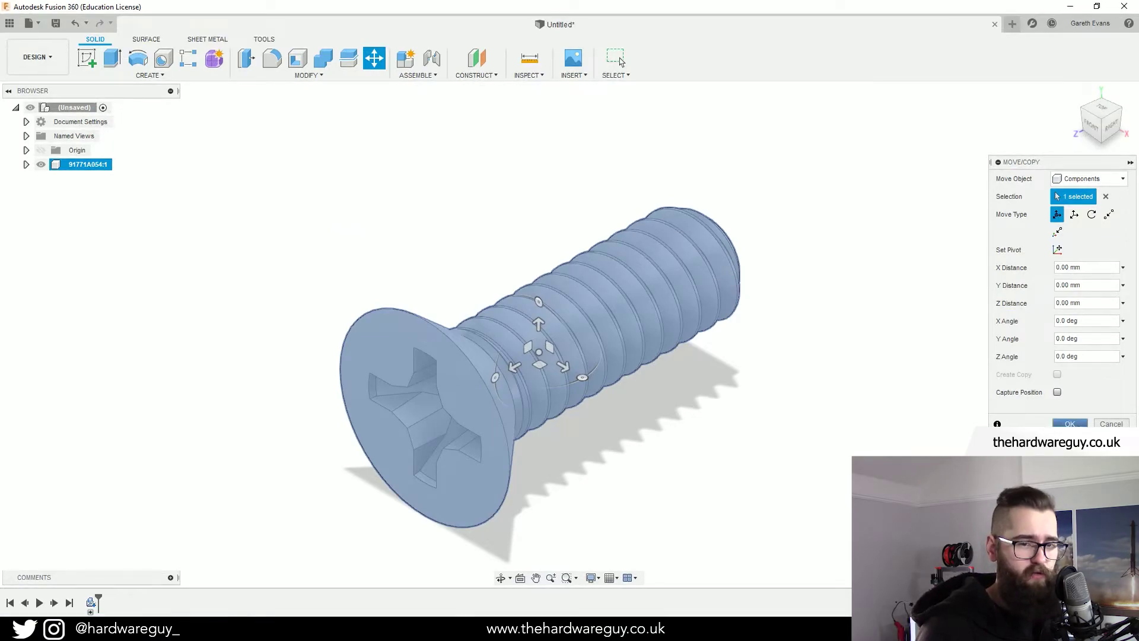
left_click(619, 61)
scroll(771, 427, "down", 4)
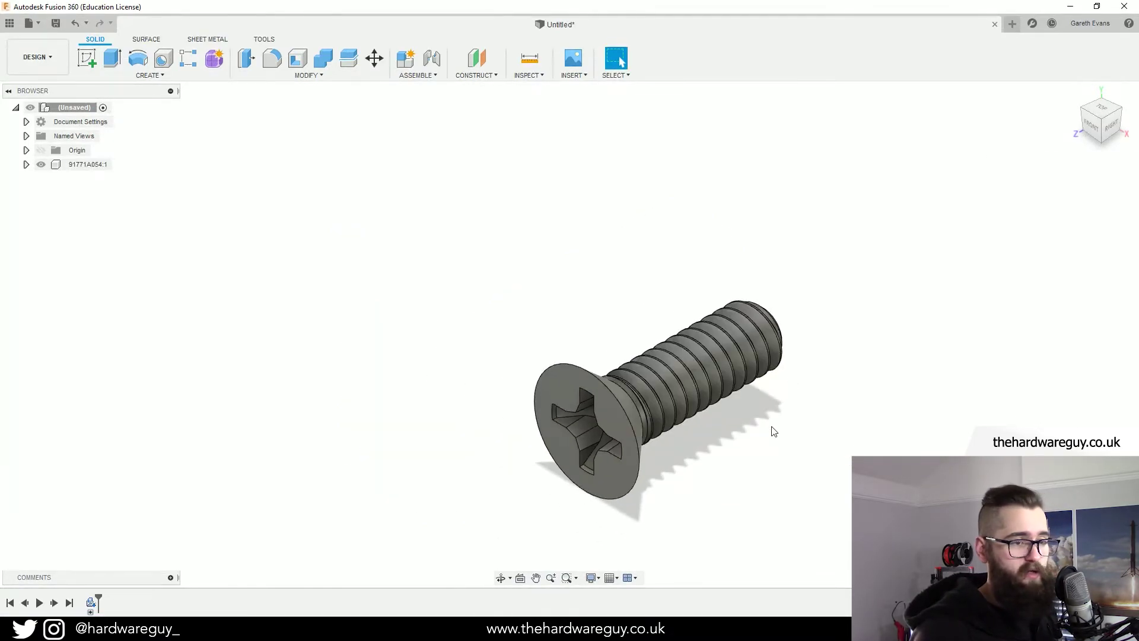
middle_click_drag(616, 326, 619, 374, "shift")
scroll(619, 373, "down", 2)
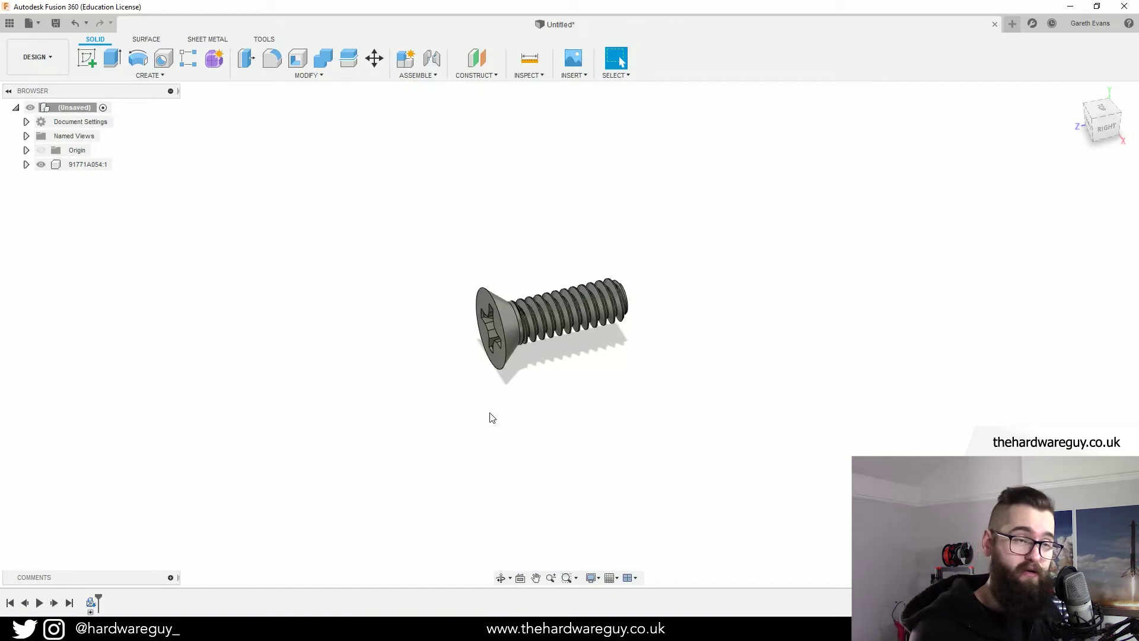
middle_click_drag(524, 401, 624, 345, "shift")
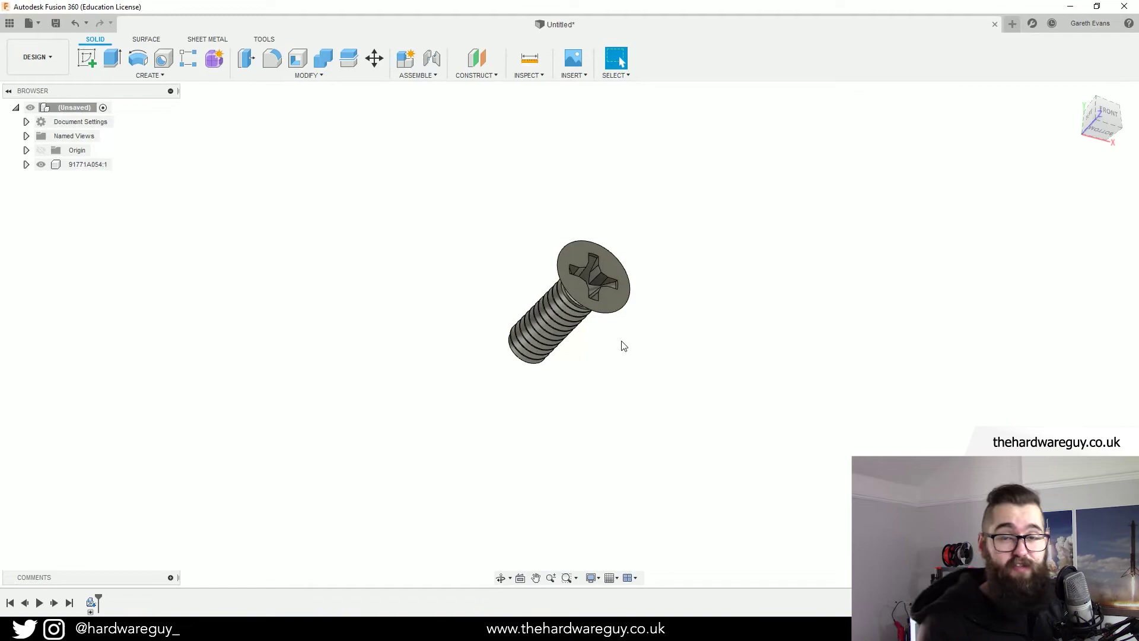